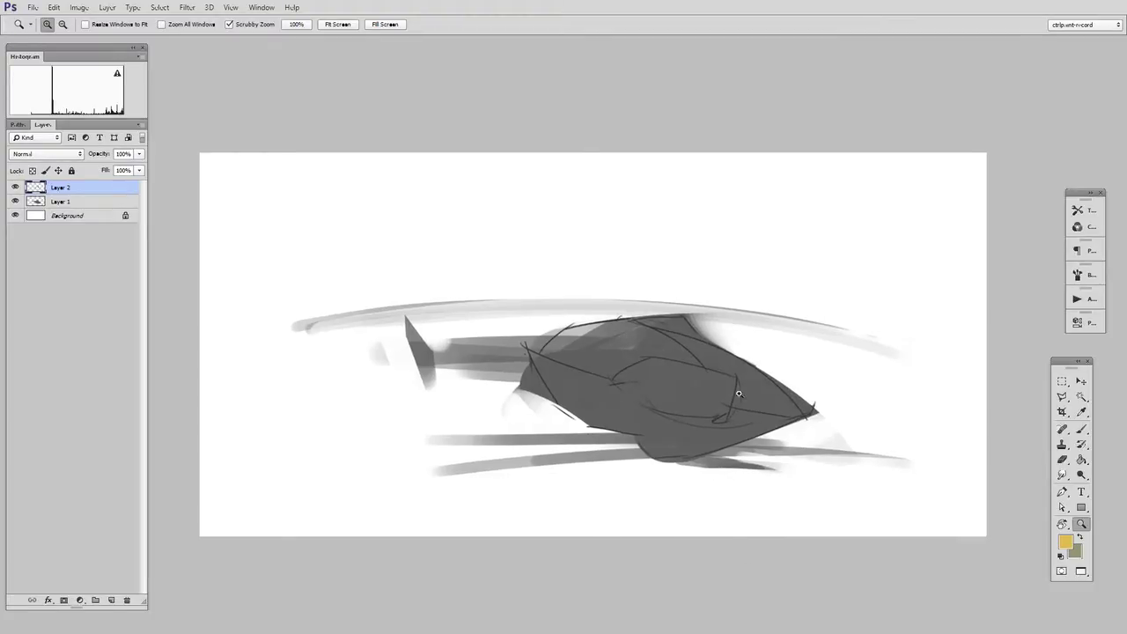
# Switch to PureRef and load the scene "test comp.pur" from the "pure ref comps" folder.
pyautogui.moveTo(740, 394); pyautogui.dragTo(744, 397)
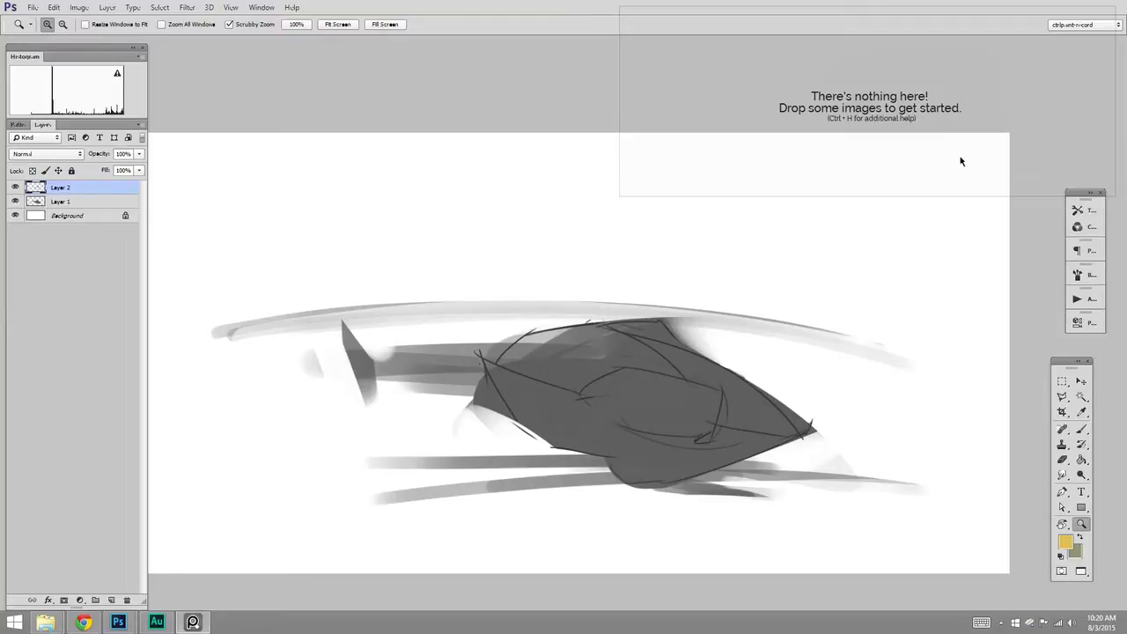
pyautogui.hotkey('ctrl', 'o')
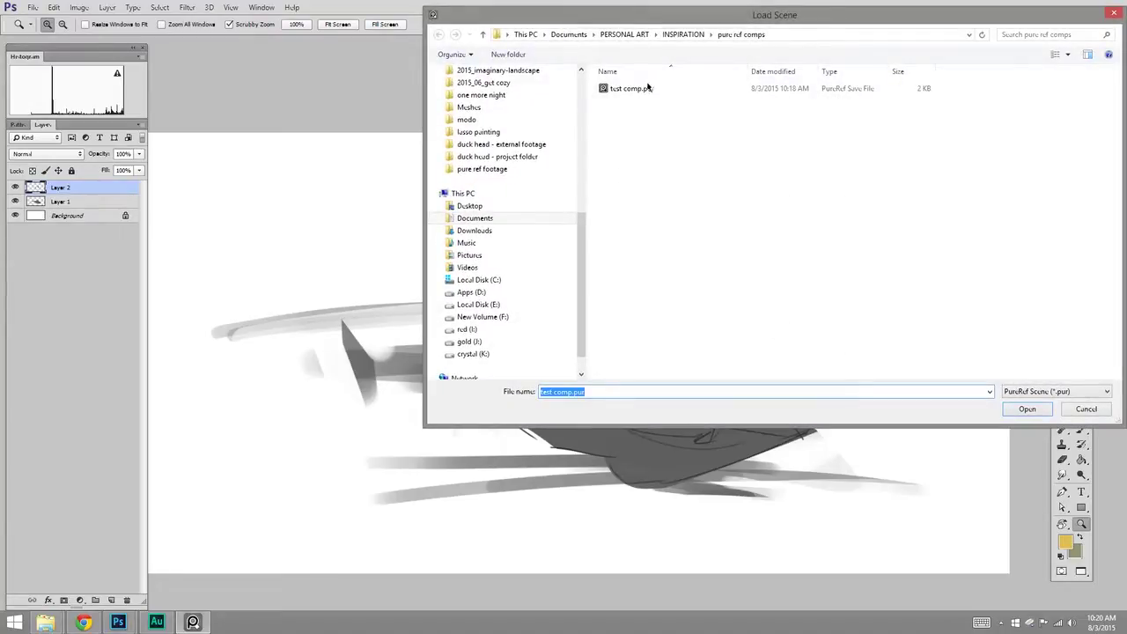
pyautogui.doubleClick(642, 91)
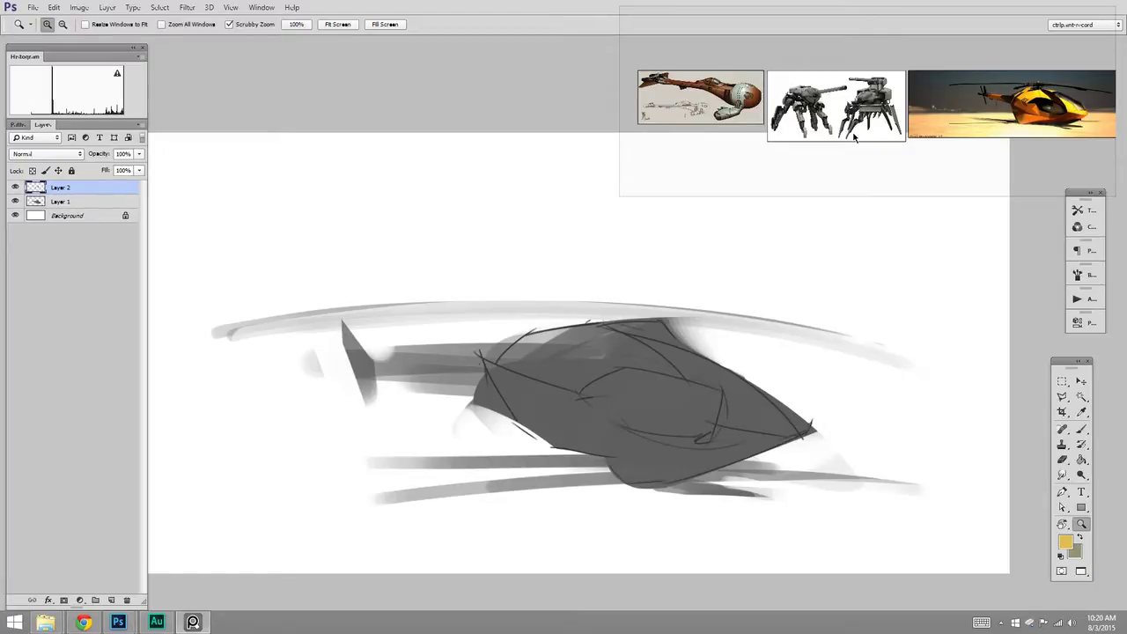
# Focus on the orange helicopter reference and examine its cockpit and bodywork up close.
pyautogui.doubleClick(949, 128)
pyautogui.moveTo(906, 110); pyautogui.dragTo(924, 131)
pyautogui.click(823, 445)
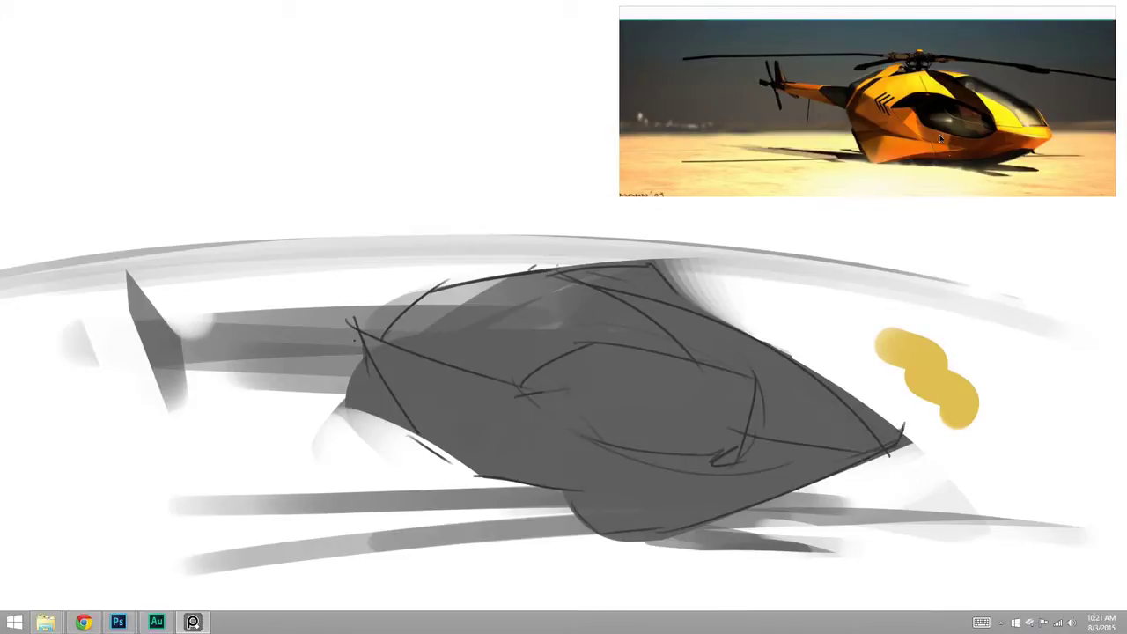
pyautogui.scroll(5, 876, 141)
pyautogui.moveTo(891, 146); pyautogui.dragTo(915, 165)
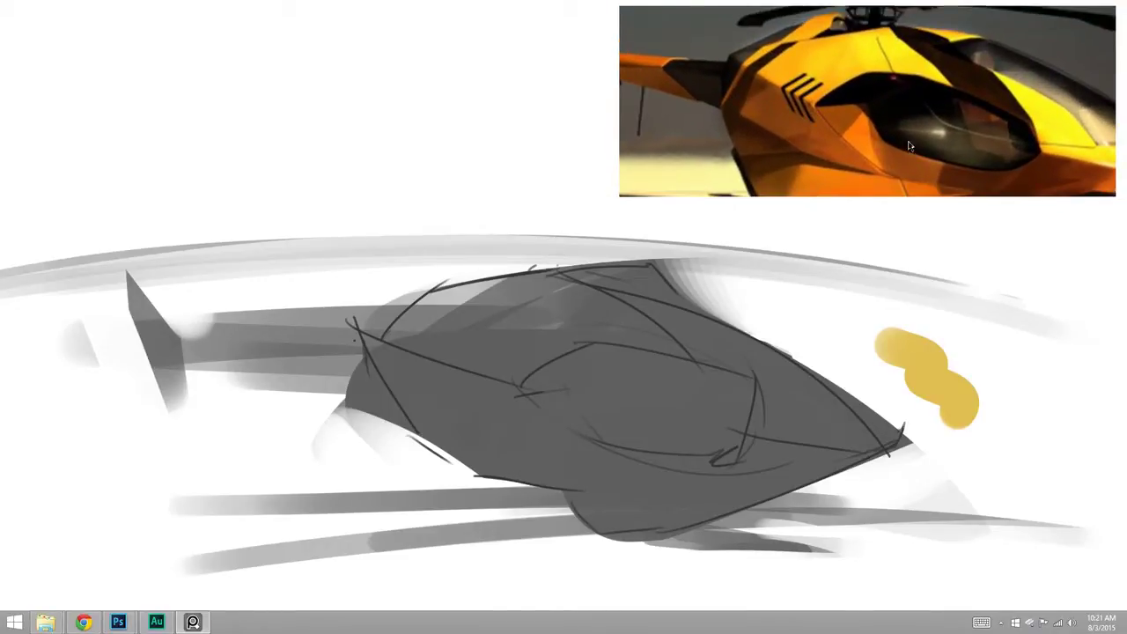
pyautogui.scroll(3, 920, 145)
pyautogui.moveTo(964, 100); pyautogui.dragTo(931, 183)
pyautogui.scroll(1, 924, 146)
pyautogui.scroll(-5, 924, 141)
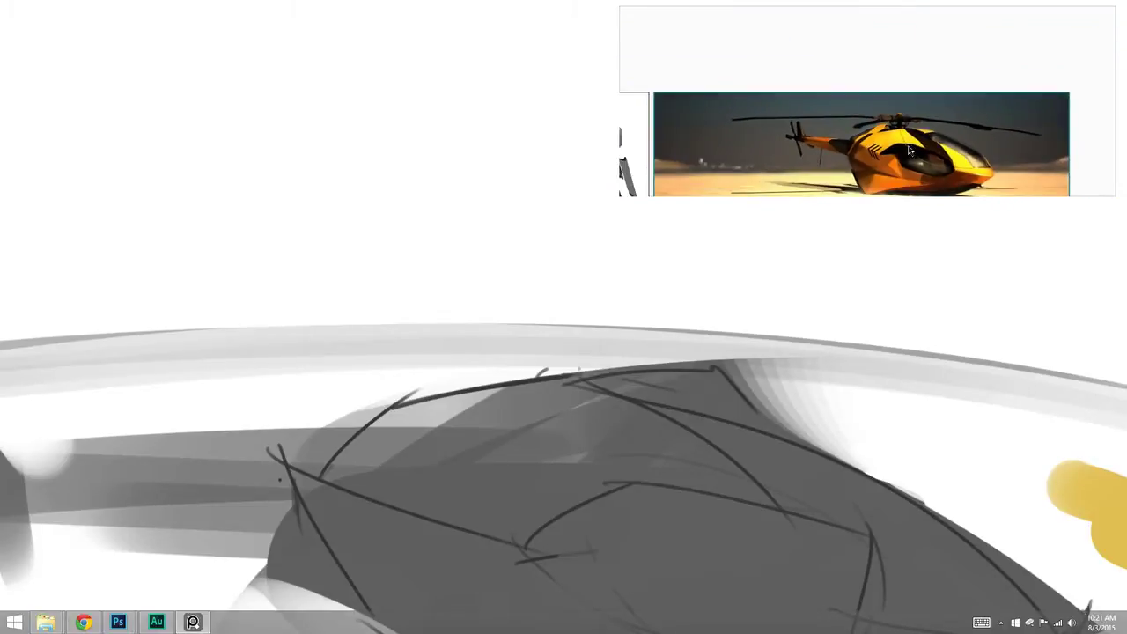
# Move the reference window to the opposite upper corner of the canvas and widen it to fit all three references.
pyautogui.moveTo(909, 147); pyautogui.dragTo(1072, 107)
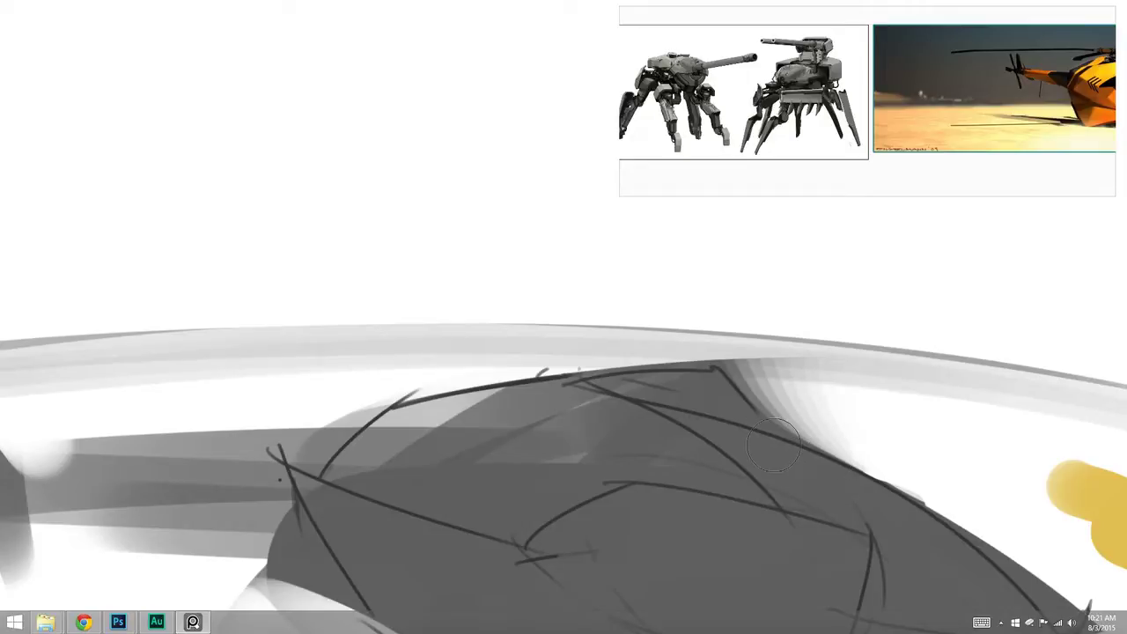
pyautogui.moveTo(1067, 175); pyautogui.dragTo(435, 179)
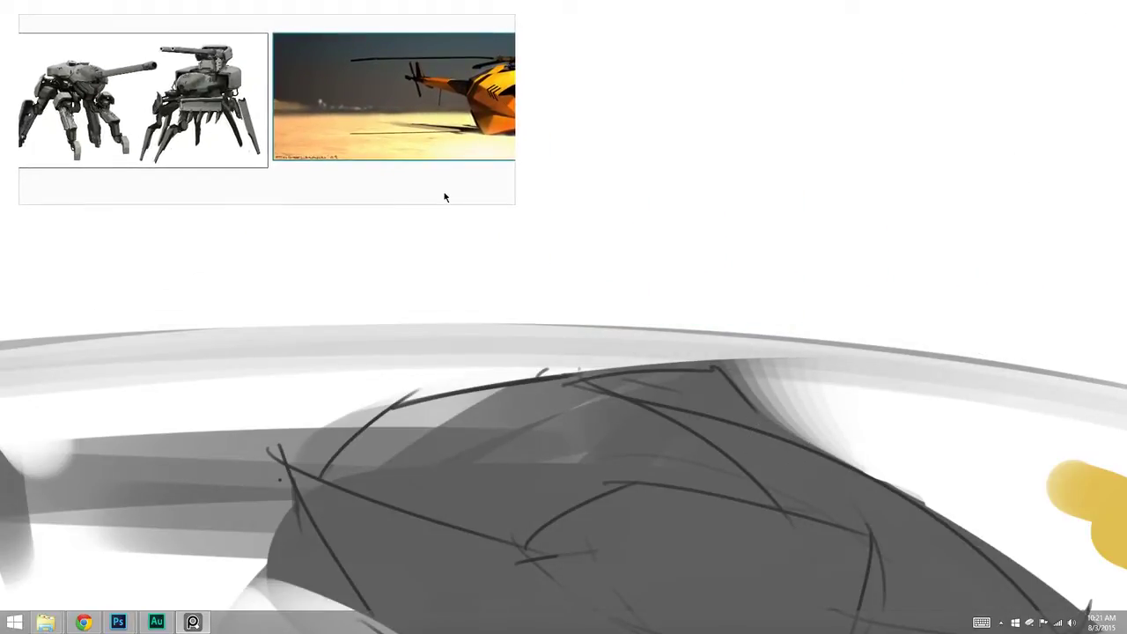
pyautogui.rightClick(669, 441)
pyautogui.click(584, 512)
pyautogui.moveTo(652, 440); pyautogui.dragTo(615, 457)
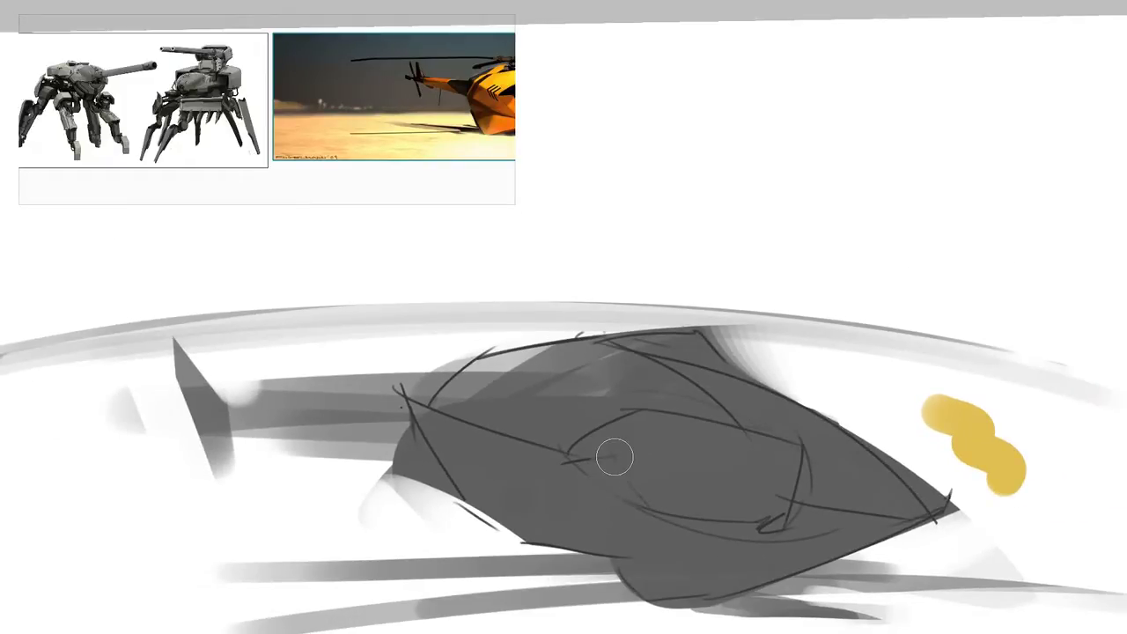
pyautogui.moveTo(513, 202)
pyautogui.mouseDown()
pyautogui.moveTo(687, 226)
pyautogui.moveTo(1042, 221)
pyautogui.moveTo(728, 161)
pyautogui.moveTo(899, 144)
pyautogui.moveTo(1074, 181)
pyautogui.moveTo(1109, 181)
pyautogui.moveTo(1114, 169)
pyautogui.mouseUp()
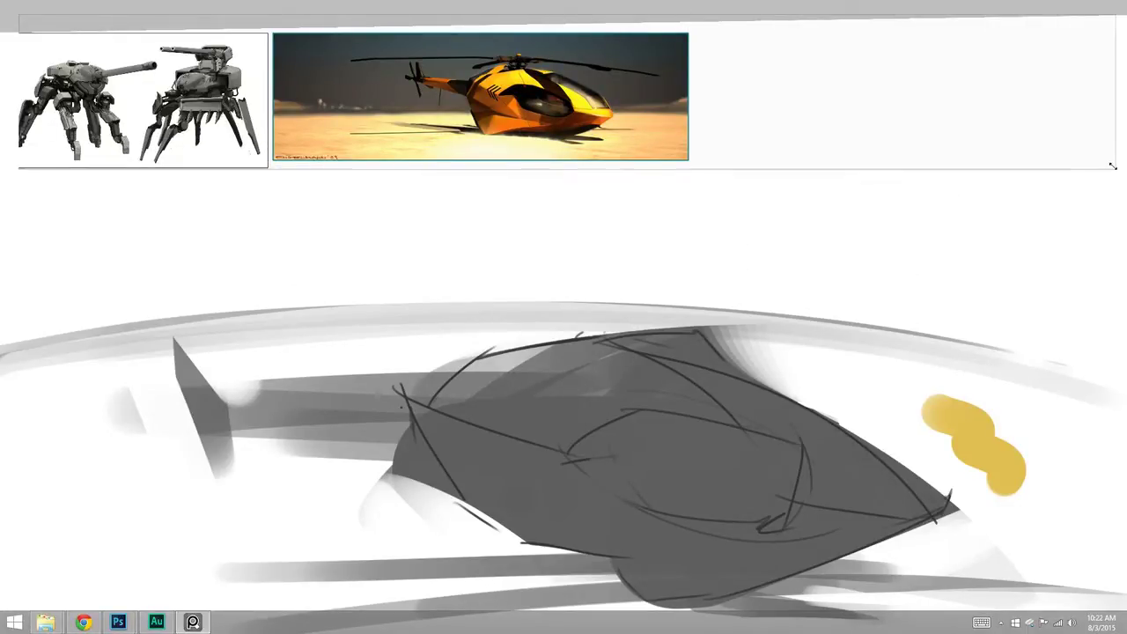
pyautogui.moveTo(467, 113); pyautogui.dragTo(822, 114)
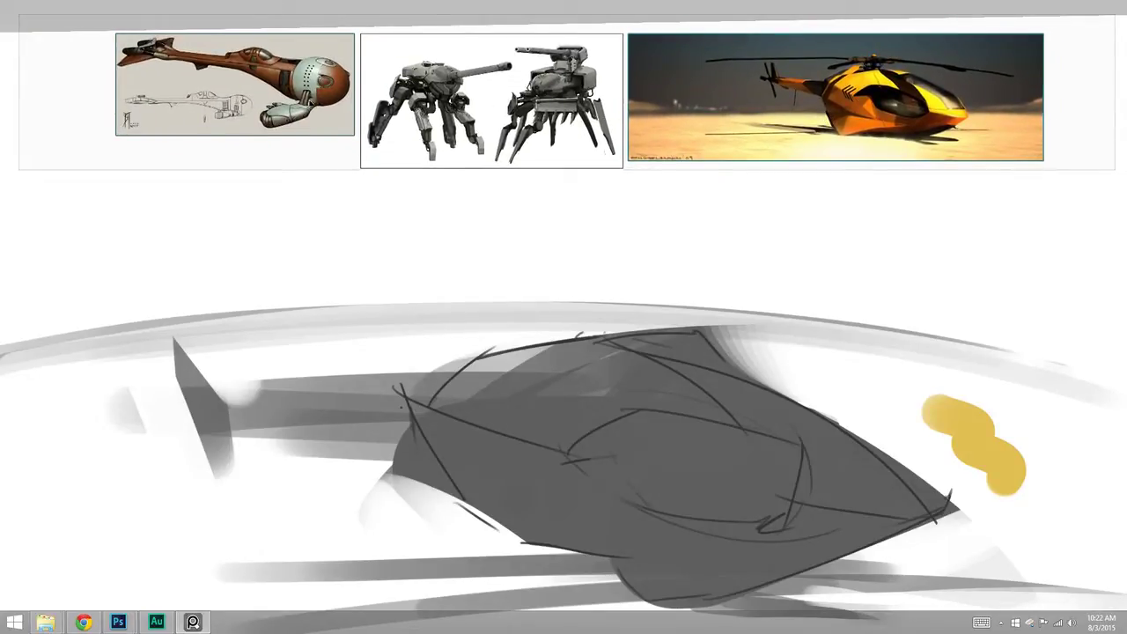
# Enlarge the rocket ship and walker references and adjust the helicopter so the three images form a row.
pyautogui.moveTo(307, 119); pyautogui.dragTo(284, 126)
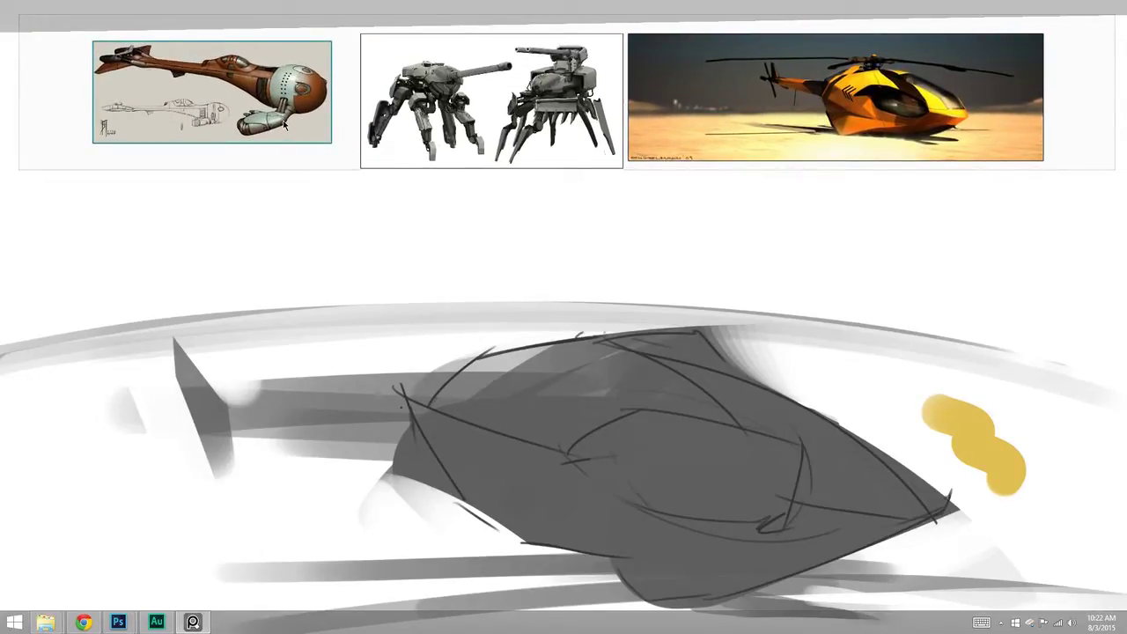
pyautogui.moveTo(291, 111)
pyautogui.mouseDown()
pyautogui.moveTo(279, 111)
pyautogui.moveTo(311, 115)
pyautogui.moveTo(302, 126)
pyautogui.mouseUp()
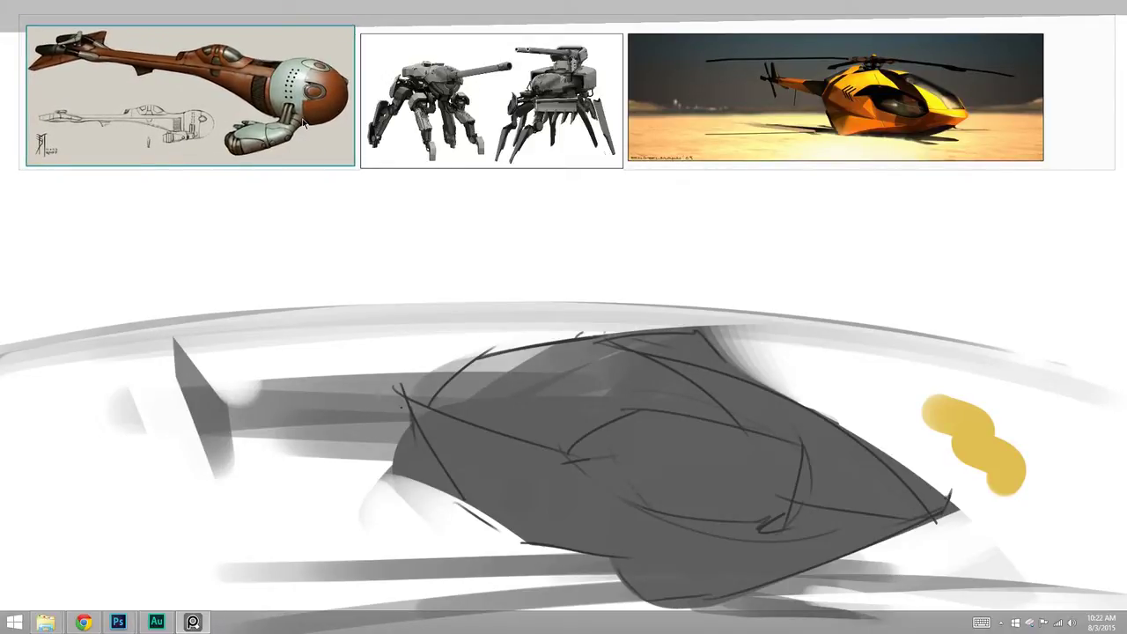
pyautogui.click(491, 148)
pyautogui.moveTo(530, 148); pyautogui.dragTo(545, 138)
pyautogui.click(805, 146)
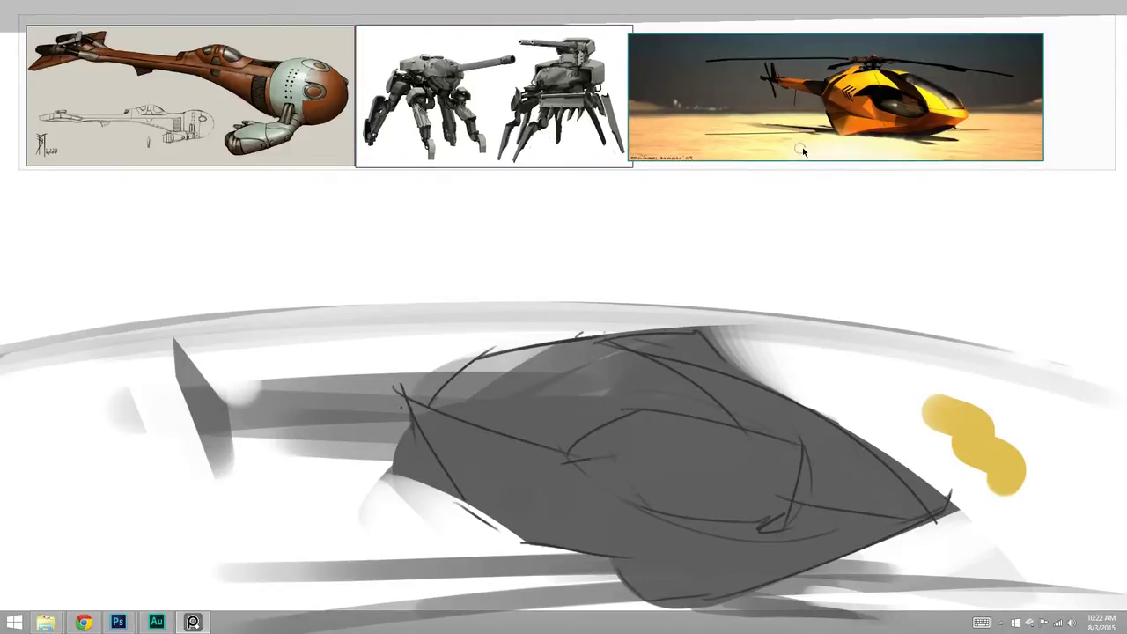
pyautogui.moveTo(881, 132); pyautogui.dragTo(974, 136)
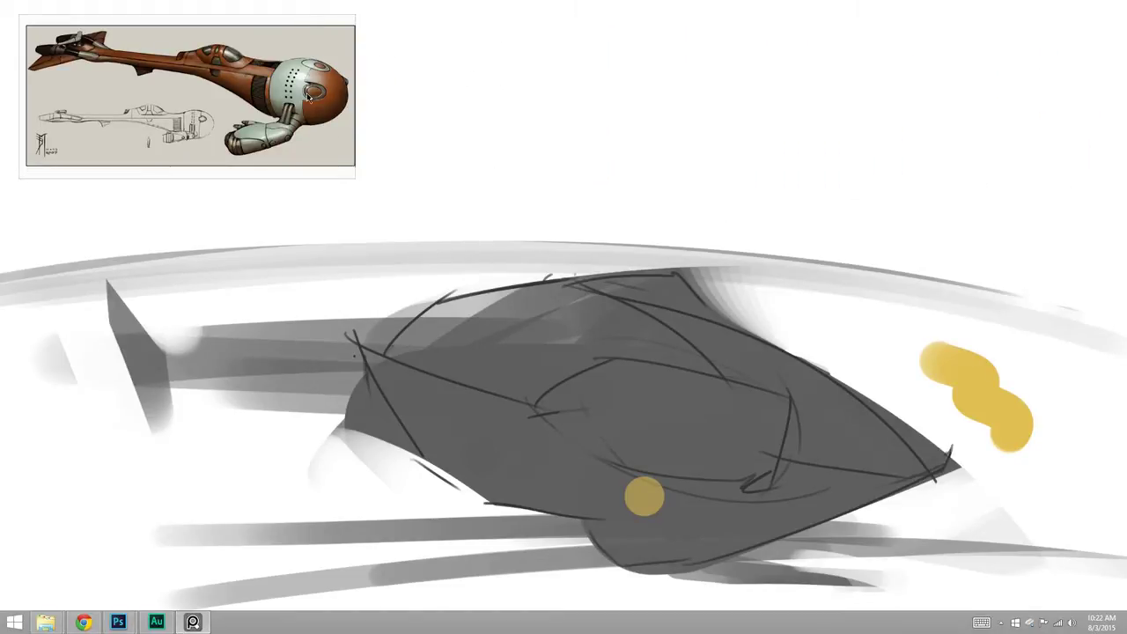
# Move the compact reference window back across the canvas and view the rocket ship, helicopter and walker references one at a time.
pyautogui.moveTo(315, 17); pyautogui.dragTo(940, 23)
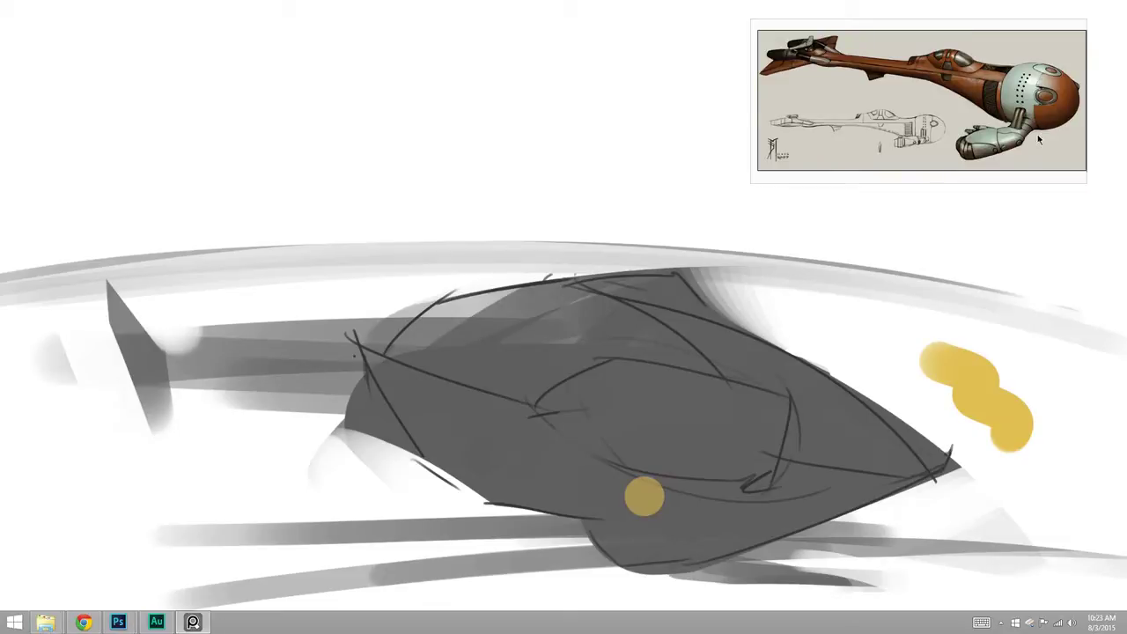
pyautogui.click(1005, 149)
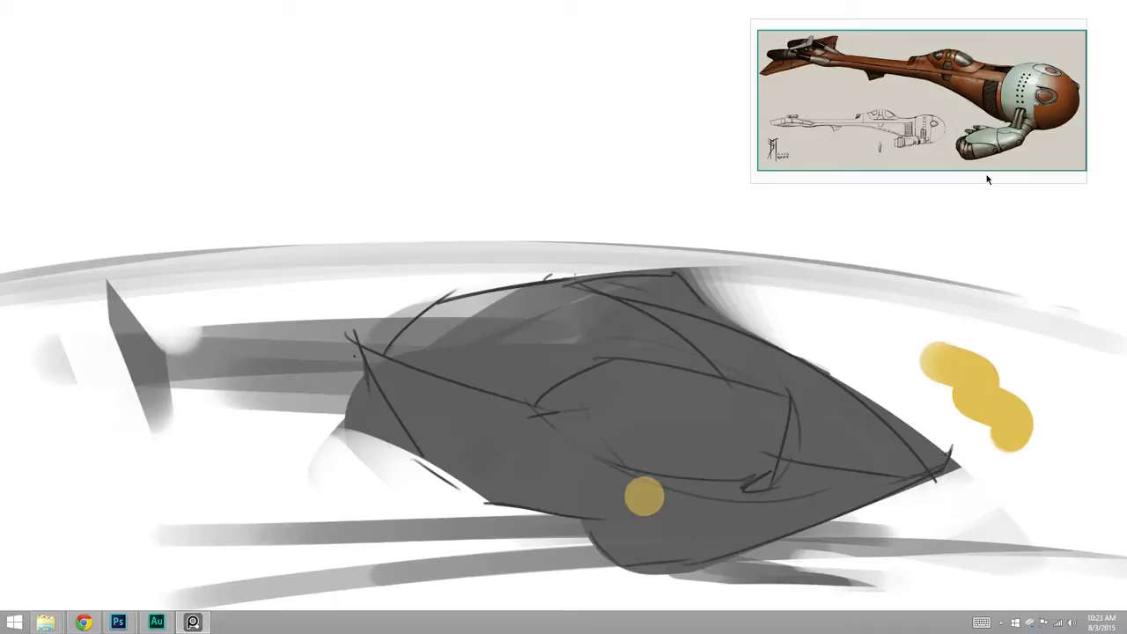
pyautogui.press('Right')
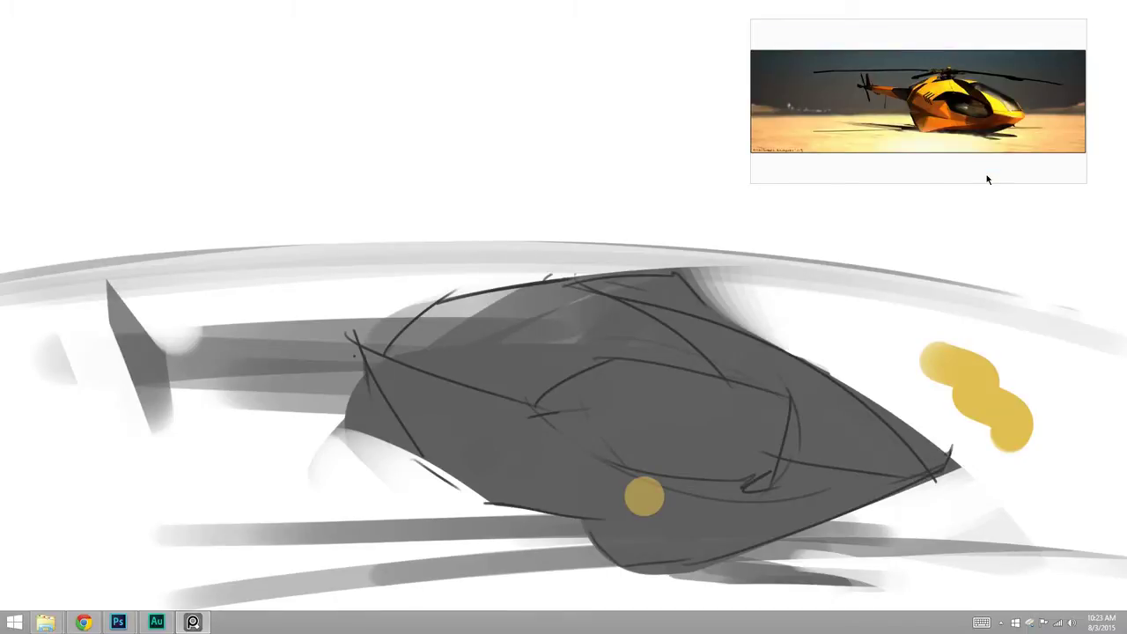
pyautogui.press('Left')
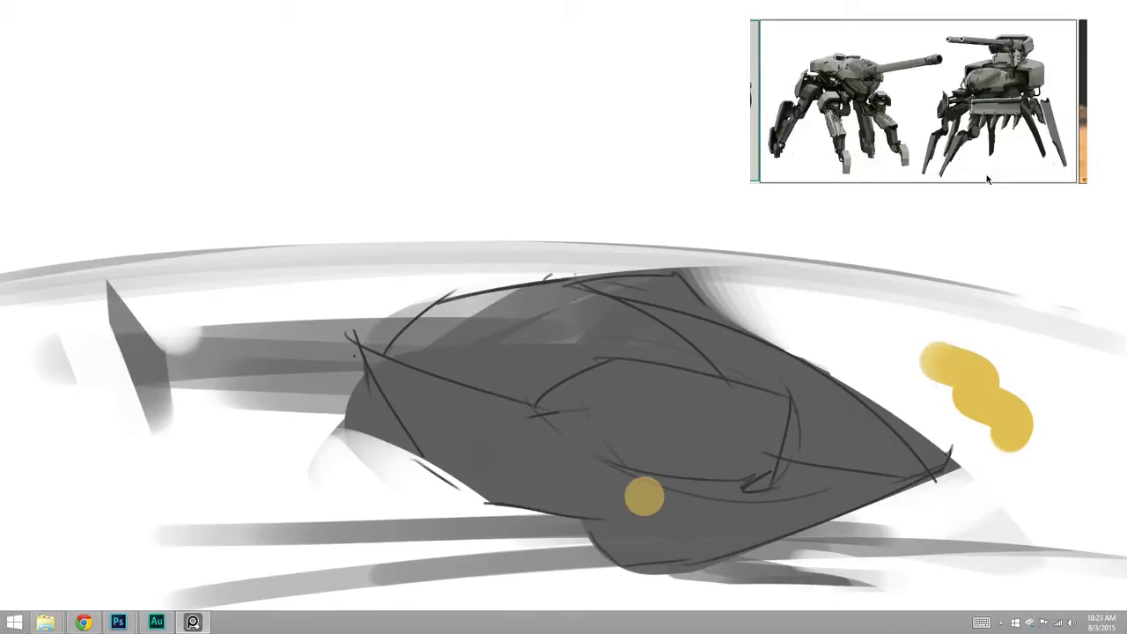
pyautogui.click(987, 180)
pyautogui.click(987, 179)
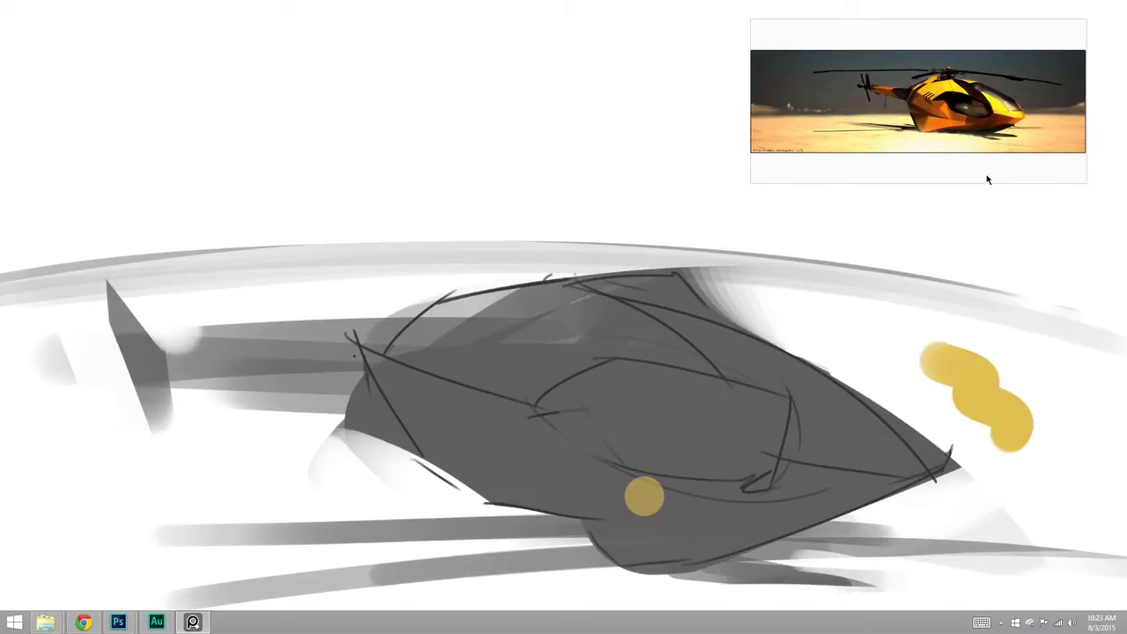
pyautogui.click(987, 179)
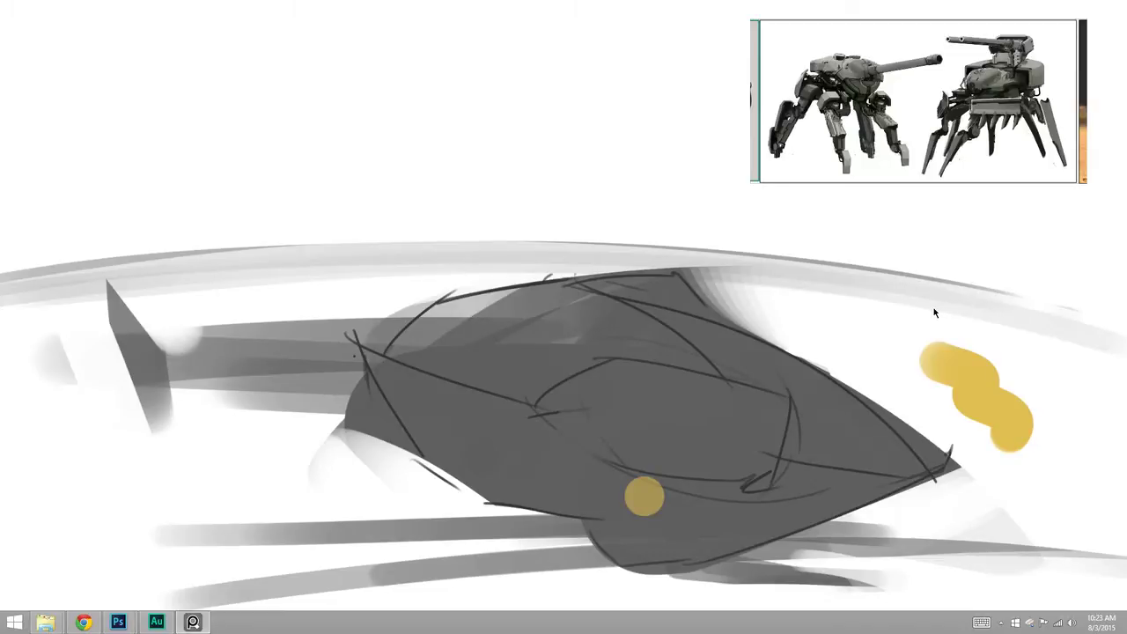
pyautogui.press('Left')
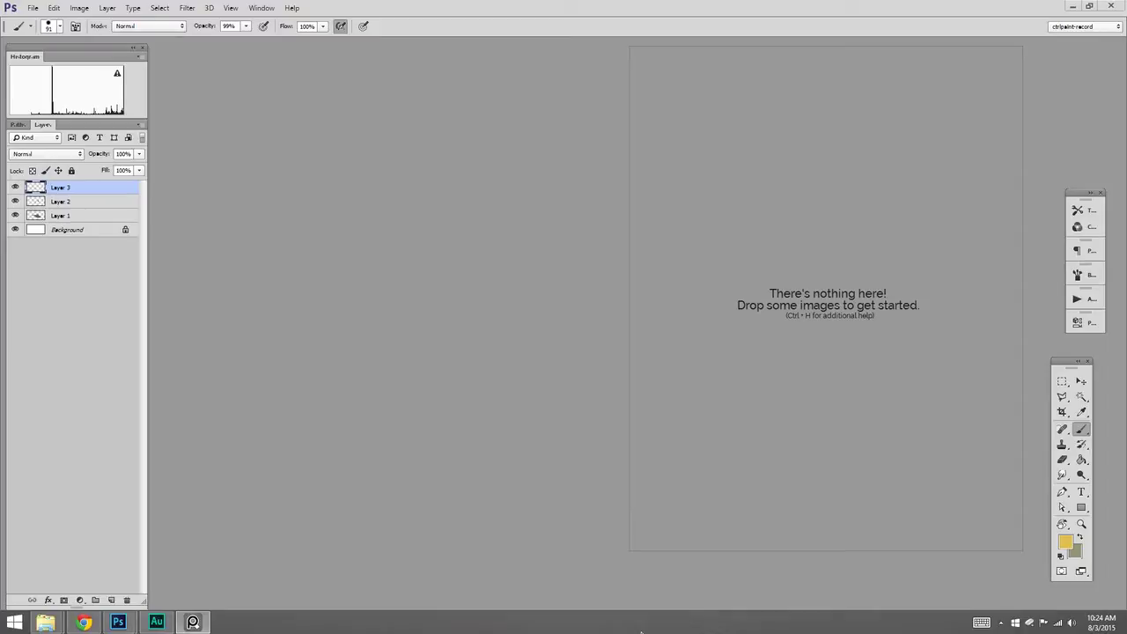
# Add the images from OnyaPREVIEW.jpg through prac.jpg in the INSPIRATION folder to the empty PureRef board.
pyautogui.moveTo(46, 621)
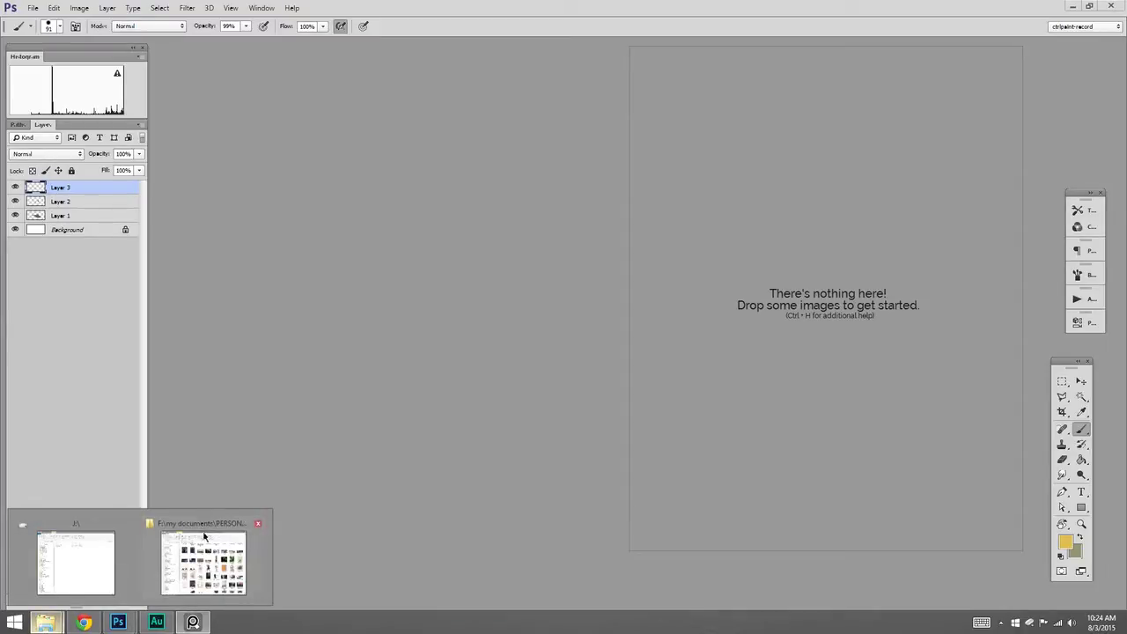
pyautogui.click(203, 536)
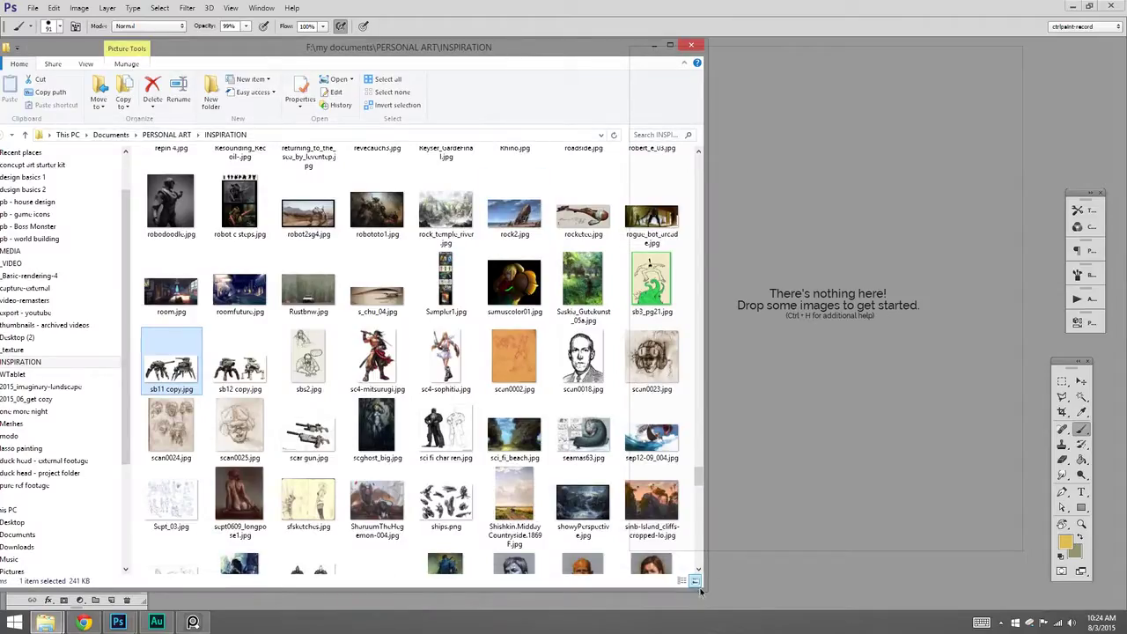
pyautogui.moveTo(700, 591); pyautogui.dragTo(587, 604)
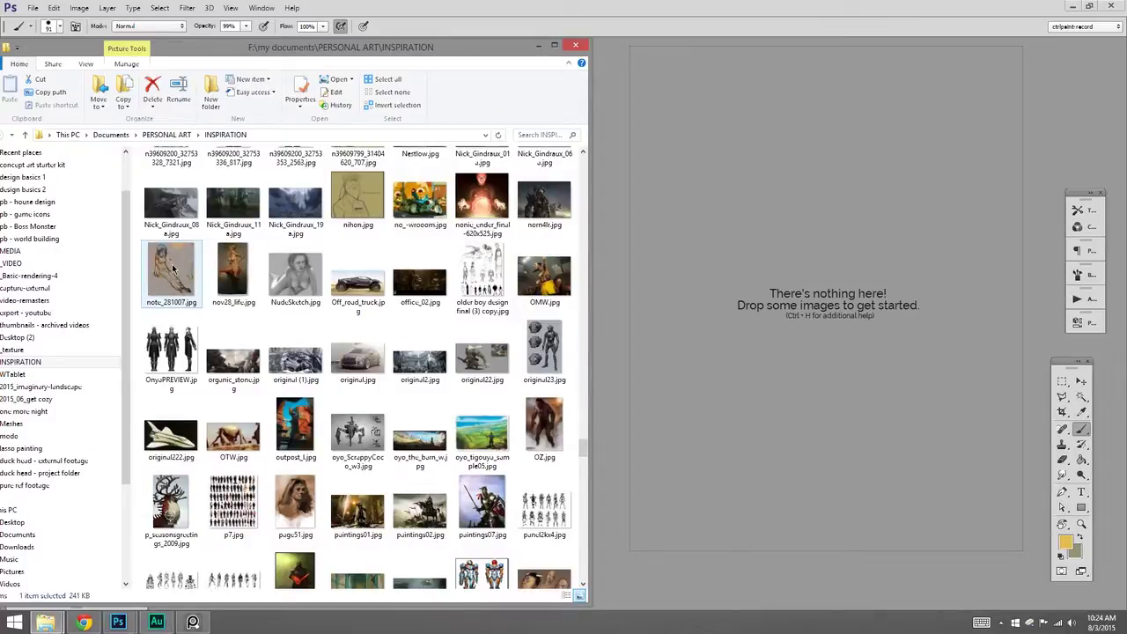
pyautogui.click(173, 361)
pyautogui.moveTo(584, 451)
pyautogui.mouseDown()
pyautogui.moveTo(584, 470)
pyautogui.moveTo(584, 460)
pyautogui.mouseUp()
pyautogui.keyDown('shift'); pyautogui.click(553, 498); pyautogui.keyUp('shift')
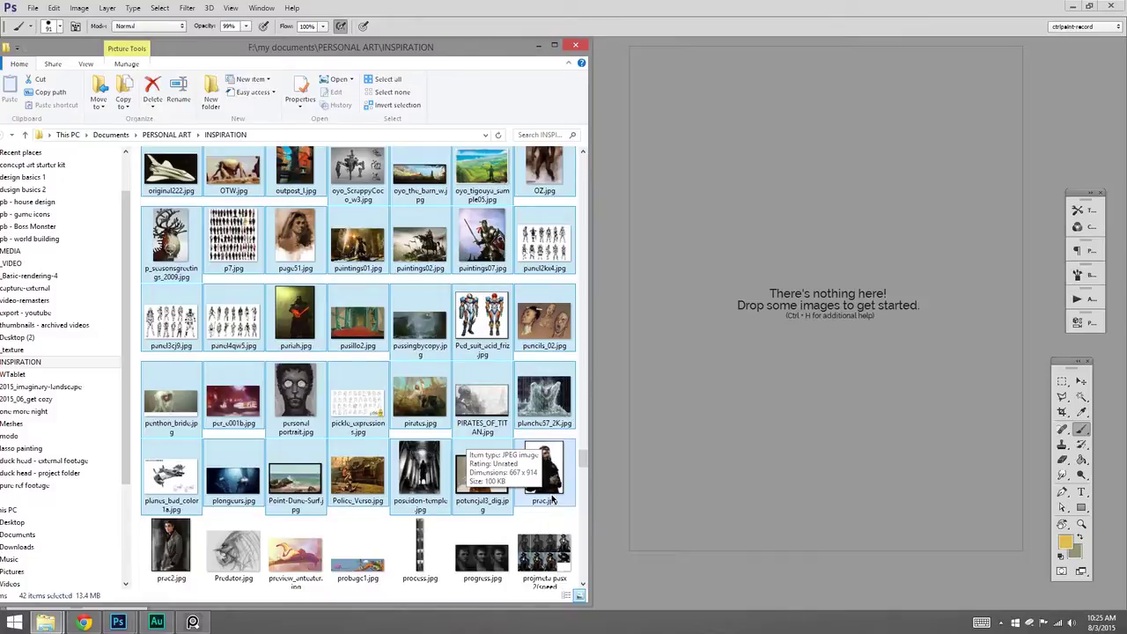
pyautogui.moveTo(553, 500); pyautogui.dragTo(854, 351)
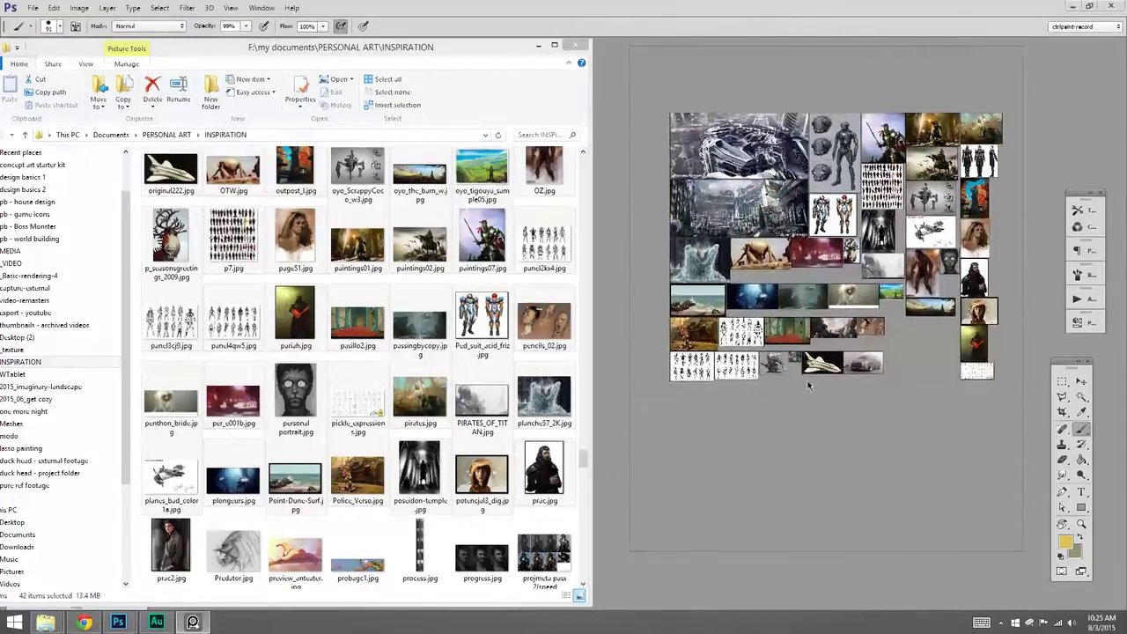
# Move the two lowest rows of images away from the rest and enlarge the red-carpet hallway and rocky landscape images.
pyautogui.moveTo(897, 394); pyautogui.dragTo(661, 327)
pyautogui.moveTo(826, 373); pyautogui.dragTo(834, 298)
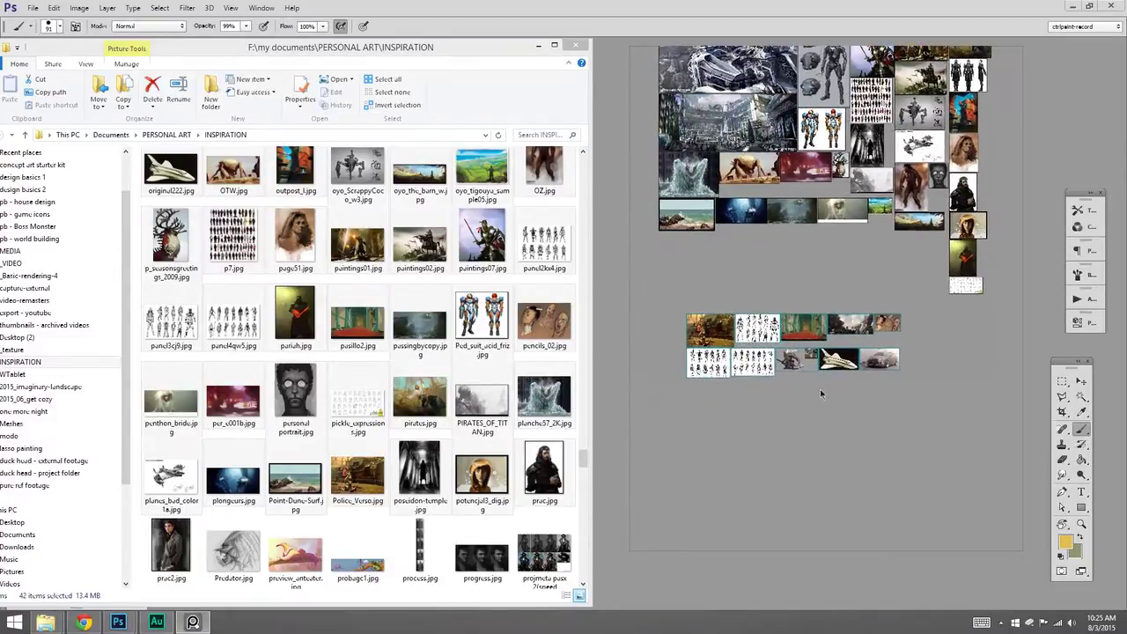
pyautogui.scroll(3, 821, 386)
pyautogui.moveTo(860, 359); pyautogui.dragTo(874, 368)
pyautogui.moveTo(828, 303); pyautogui.dragTo(908, 216)
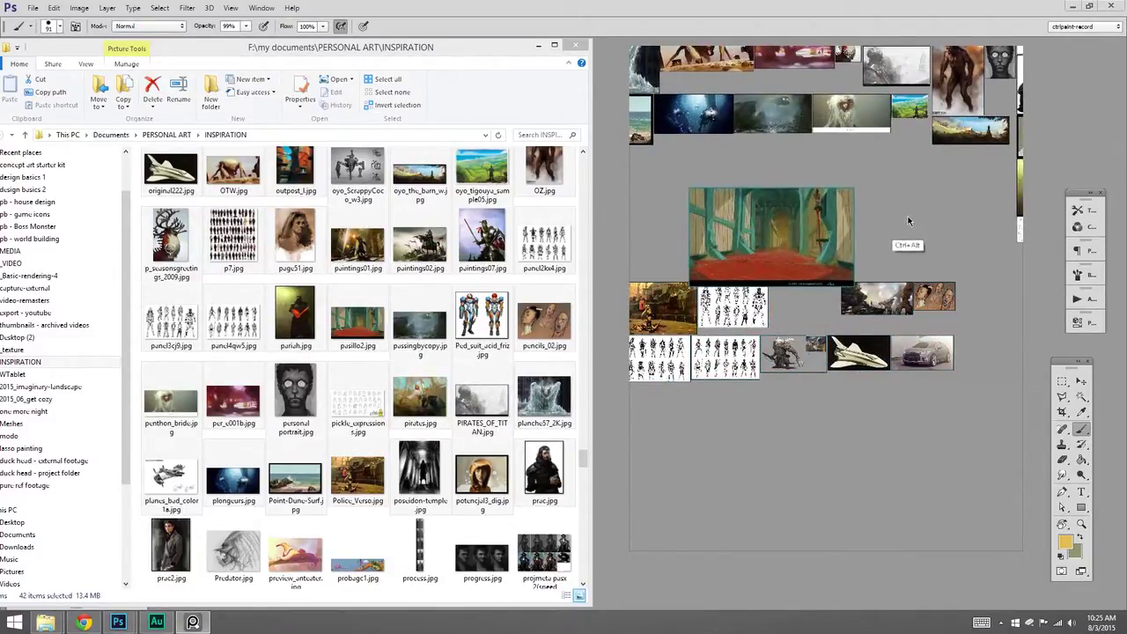
pyautogui.moveTo(880, 292); pyautogui.dragTo(932, 236)
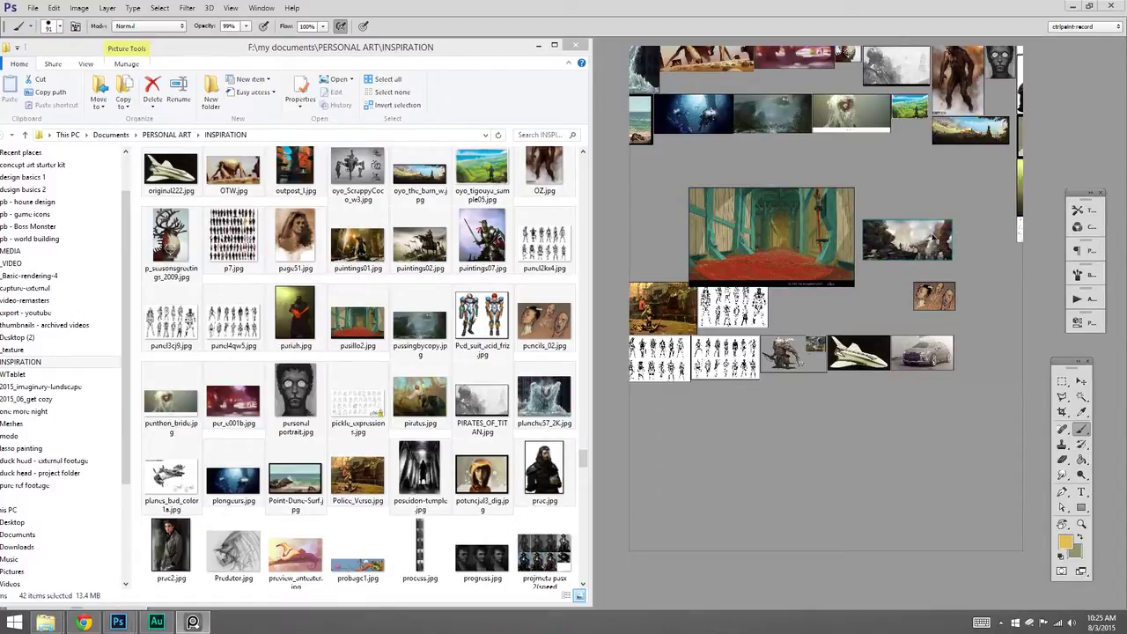
pyautogui.moveTo(789, 261)
pyautogui.mouseDown()
pyautogui.moveTo(764, 249)
pyautogui.moveTo(776, 250)
pyautogui.mouseUp()
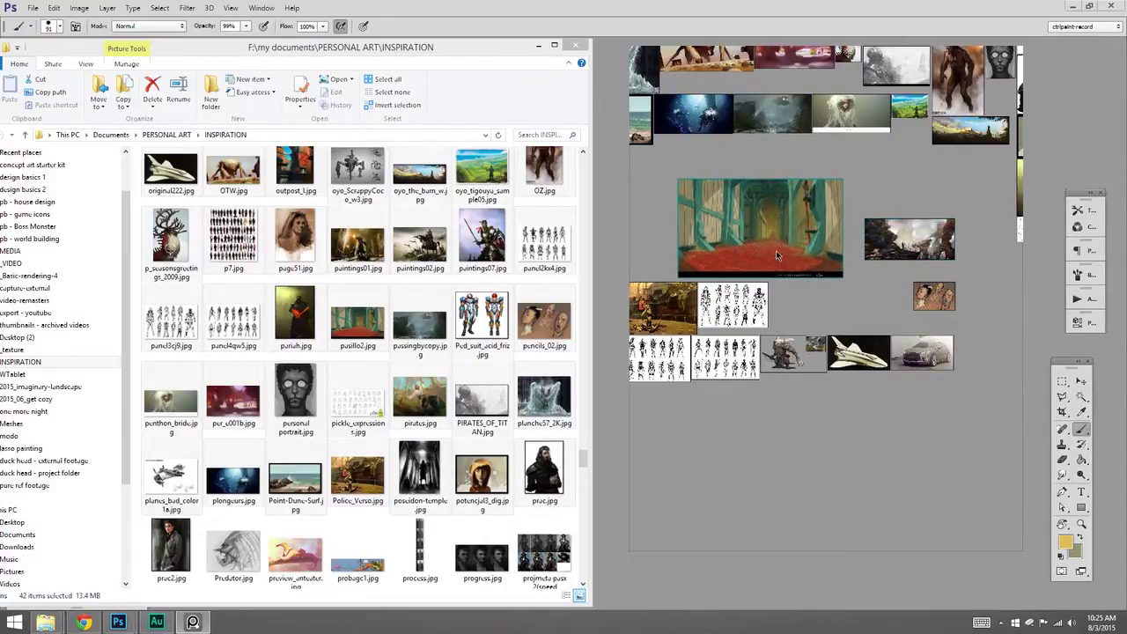
# Select the hallway image with its surrounding row and align these images upward and to the left so they pack together.
pyautogui.moveTo(679, 169); pyautogui.dragTo(981, 295)
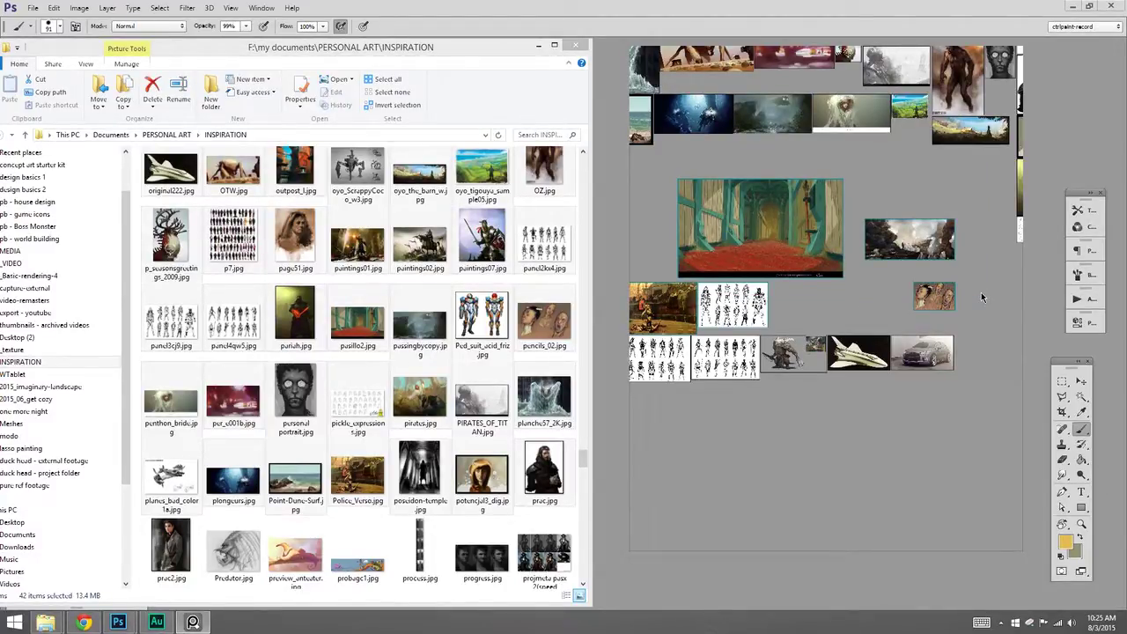
pyautogui.hotkey('ctrl', 'Up')
pyautogui.hotkey('ctrl', 'Down')
pyautogui.hotkey('ctrl', 'Up')
pyautogui.hotkey('ctrl', 'Left')
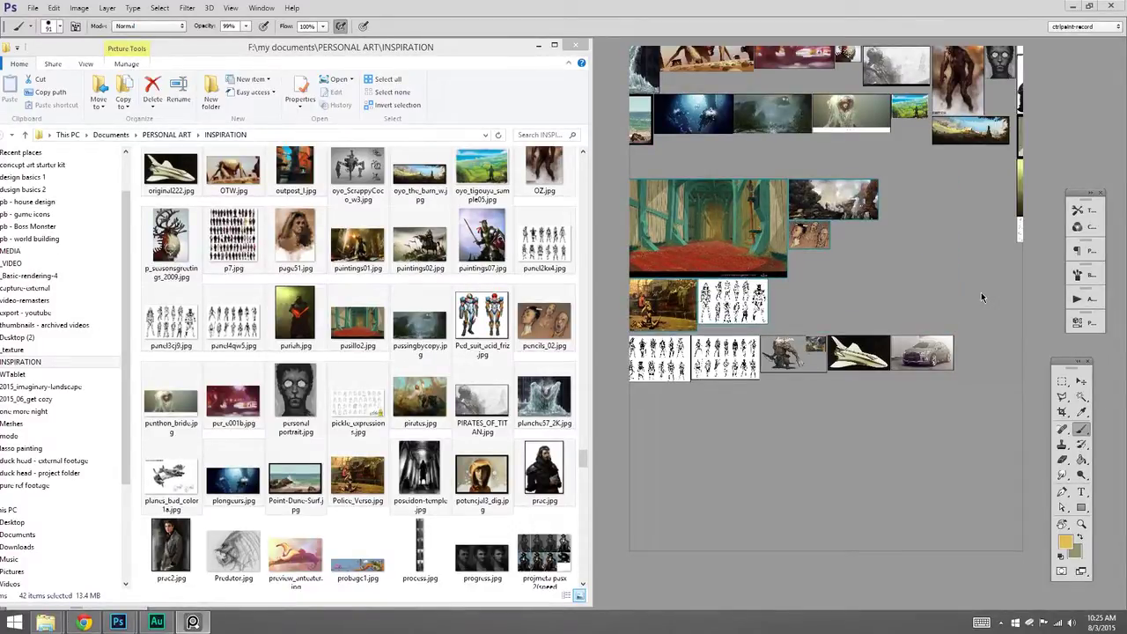
pyautogui.click(838, 277)
pyautogui.scroll(5, 827, 273)
pyautogui.moveTo(772, 254); pyautogui.dragTo(887, 269)
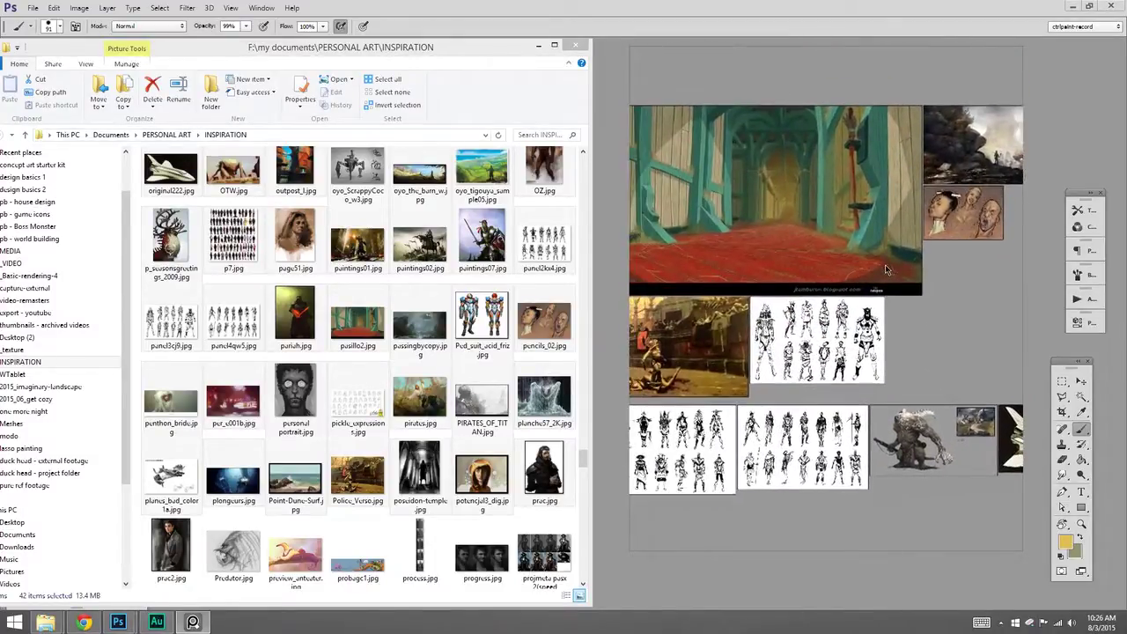